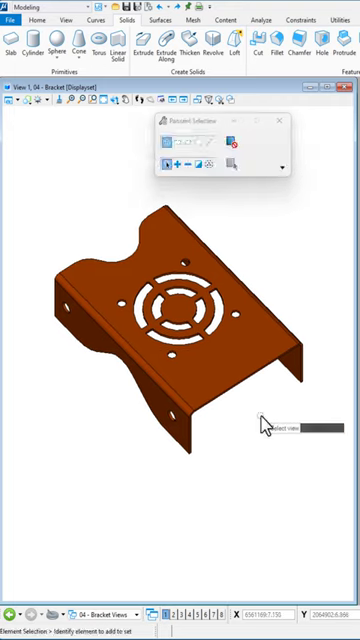
- Orbit the bracket model to view it from another side
{"action": "middle_click_drag", "start_coordinate": [262, 420], "coordinate": [242, 390], "text": "shift"}
{"action": "mouse_move", "coordinate": [242, 388]}
{"action": "left_mouse_down"}
{"action": "mouse_move", "coordinate": [232, 414]}
{"action": "mouse_move", "coordinate": [235, 412]}
{"action": "left_mouse_up"}
{"action": "right_click", "coordinate": [240, 415]}
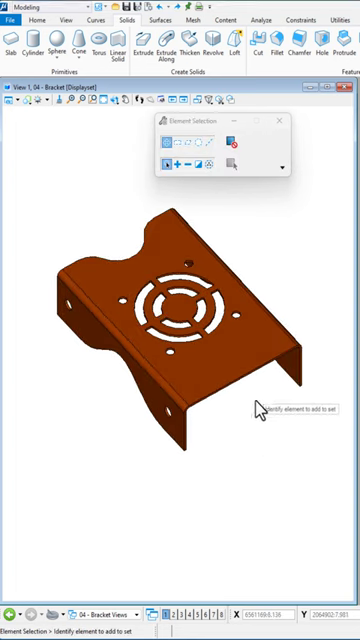
- Pan over to the 2D top, front and side view profiles and centre them
{"action": "key", "text": "space"}
{"action": "scroll", "coordinate": [198, 538], "scroll_direction": "down", "scroll_amount": 3}
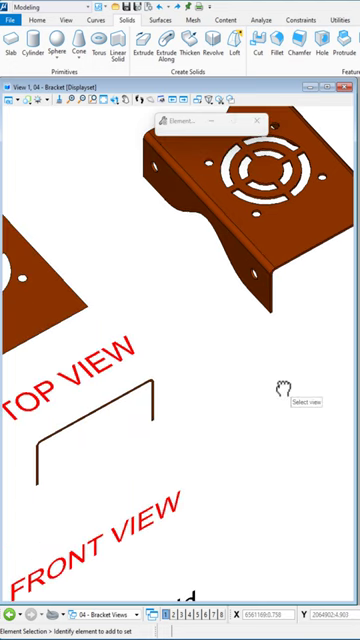
{"action": "middle_click_drag", "start_coordinate": [285, 370], "coordinate": [304, 350]}
{"action": "right_click", "coordinate": [303, 349]}
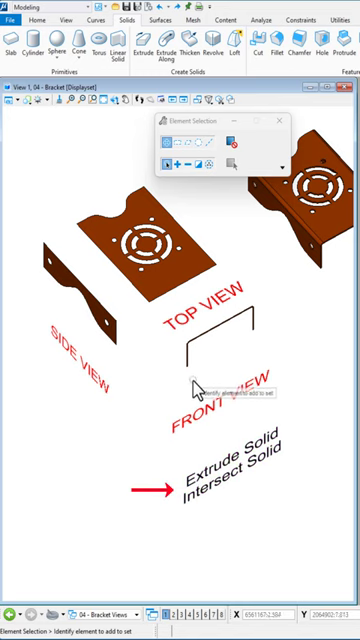
{"action": "middle_click_drag", "start_coordinate": [210, 350], "coordinate": [205, 385]}
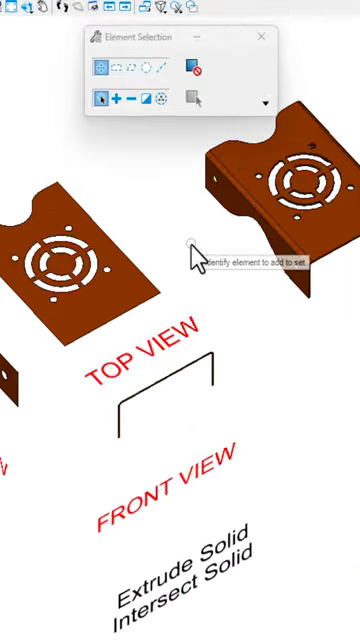
- Extrude the top view and front view profiles into overlapping solid boxes
{"action": "key", "text": "space"}
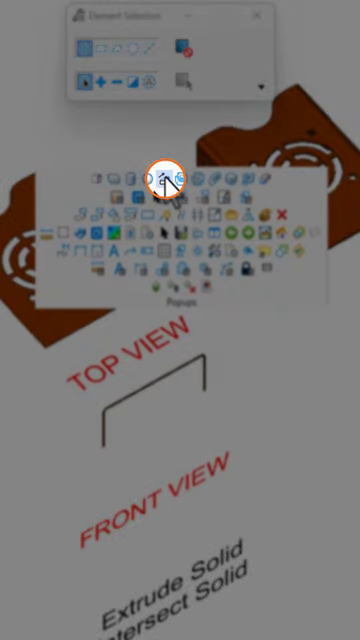
{"action": "type", "text": "Extrude"}
{"action": "left_click", "coordinate": [167, 182]}
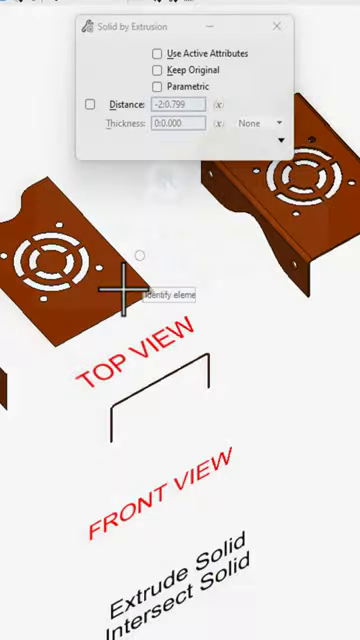
{"action": "left_click", "coordinate": [154, 310]}
{"action": "left_click", "coordinate": [136, 400]}
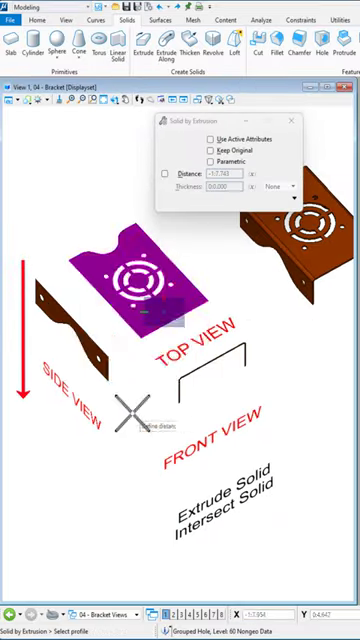
{"action": "left_click", "coordinate": [233, 348]}
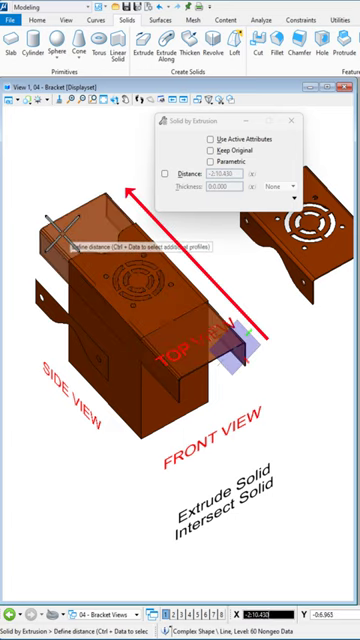
{"action": "left_click", "coordinate": [47, 228]}
- Intersect the top and front extrusions into the bracket shape
{"action": "key", "text": "space"}
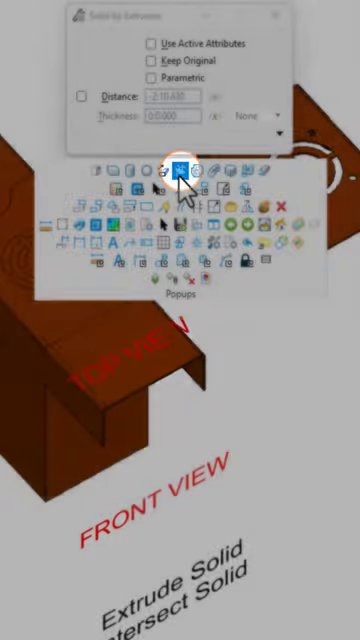
{"action": "left_click", "coordinate": [180, 172]}
{"action": "left_click", "coordinate": [162, 302]}
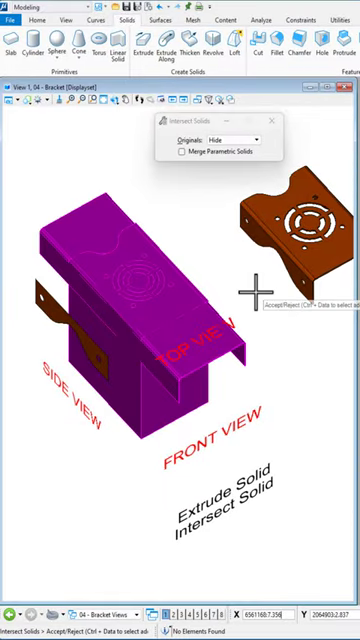
{"action": "left_click", "coordinate": [255, 296]}
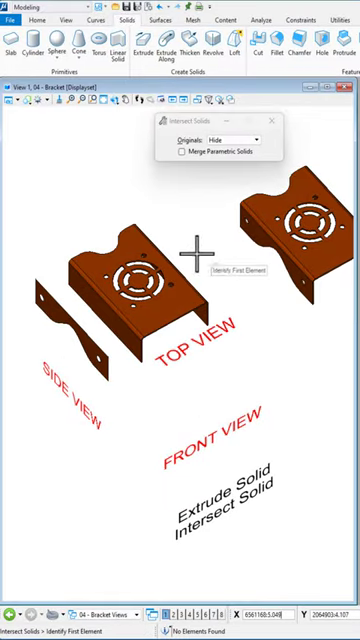
- Extrude the side view profile through the bracket solid
{"action": "key", "text": "space"}
{"action": "left_click", "coordinate": [176, 214]}
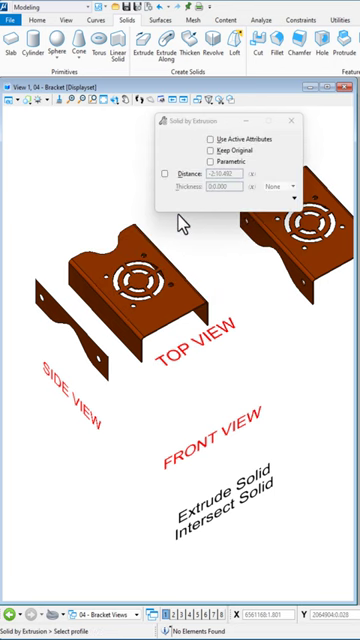
{"action": "left_click", "coordinate": [85, 345]}
{"action": "left_click", "coordinate": [280, 355]}
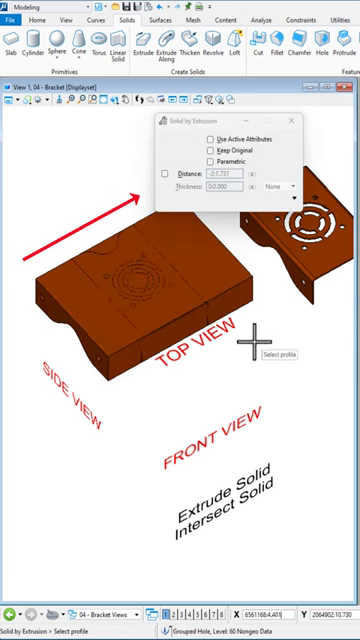
- Intersect the side extrusion with the bracket to shape its sides
{"action": "key", "text": "space"}
{"action": "left_click", "coordinate": [253, 303]}
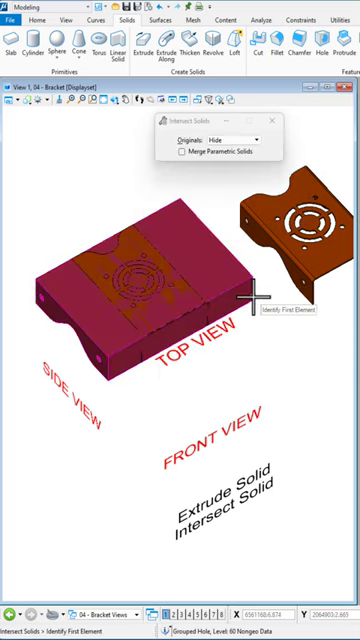
{"action": "left_click", "coordinate": [185, 295]}
{"action": "left_click", "coordinate": [265, 328]}
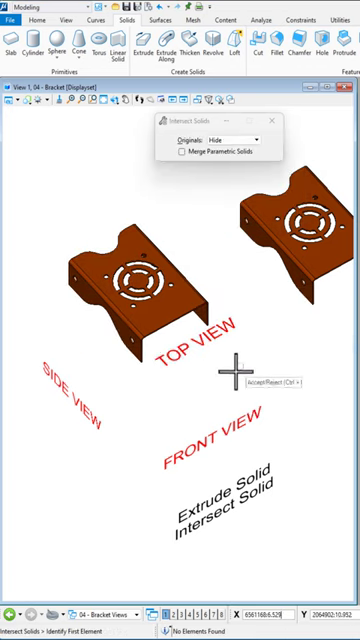
{"action": "middle_click_drag", "start_coordinate": [207, 380], "coordinate": [209, 352], "text": "shift"}
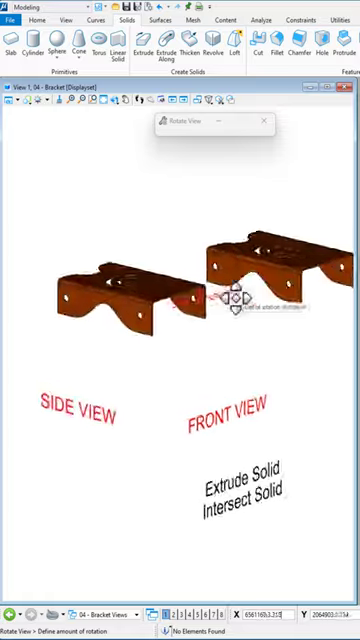